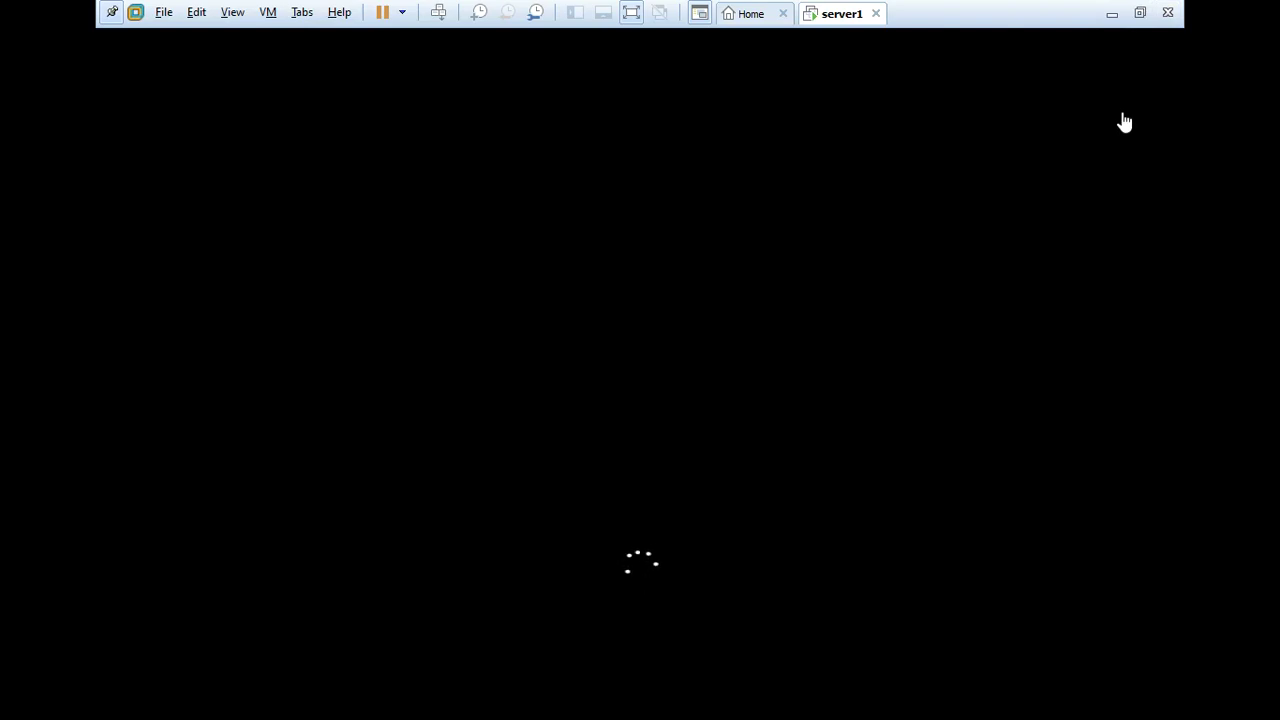
left_click(1111, 14)
left_click(1260, 624)
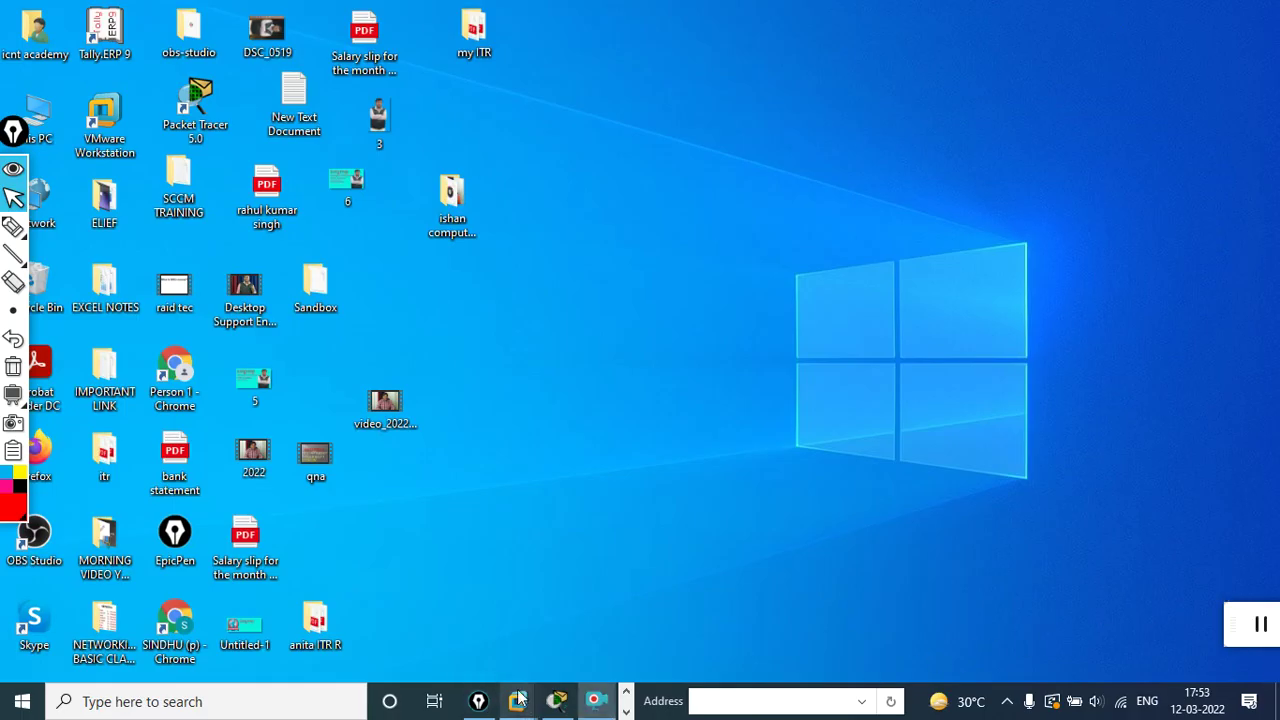
mouse_move(518, 698)
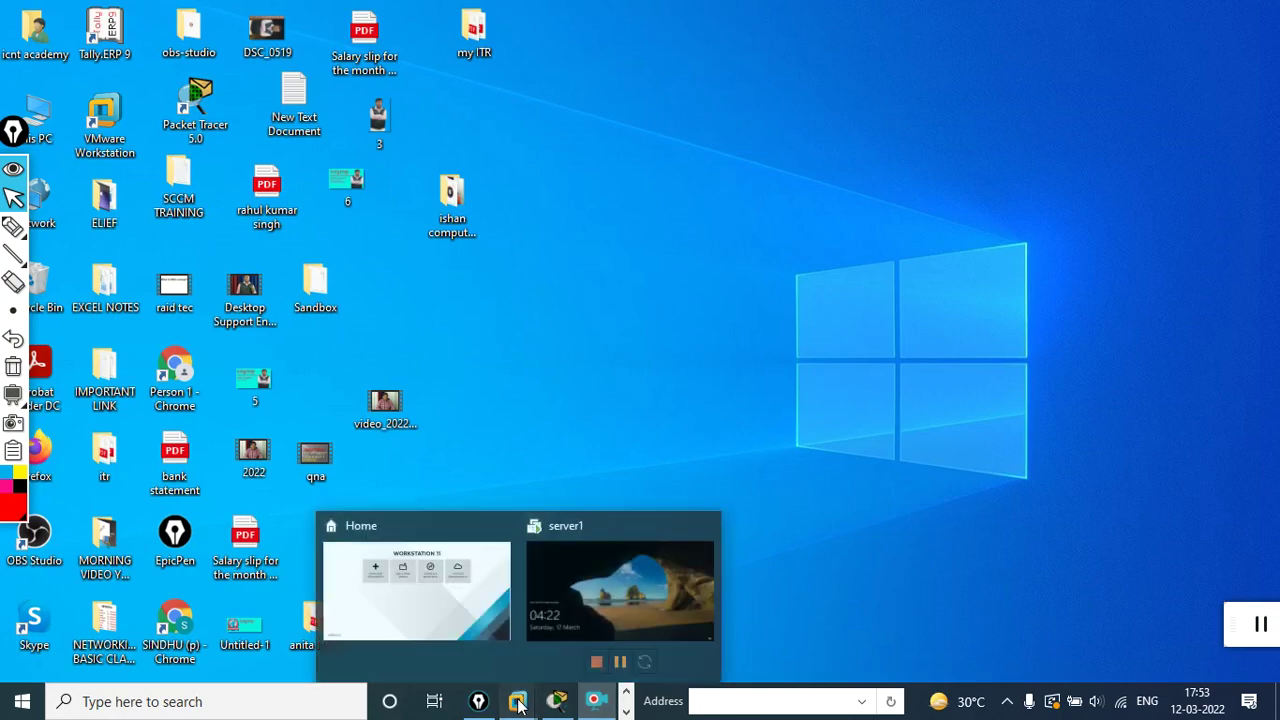
left_click(606, 583)
left_click(756, 314)
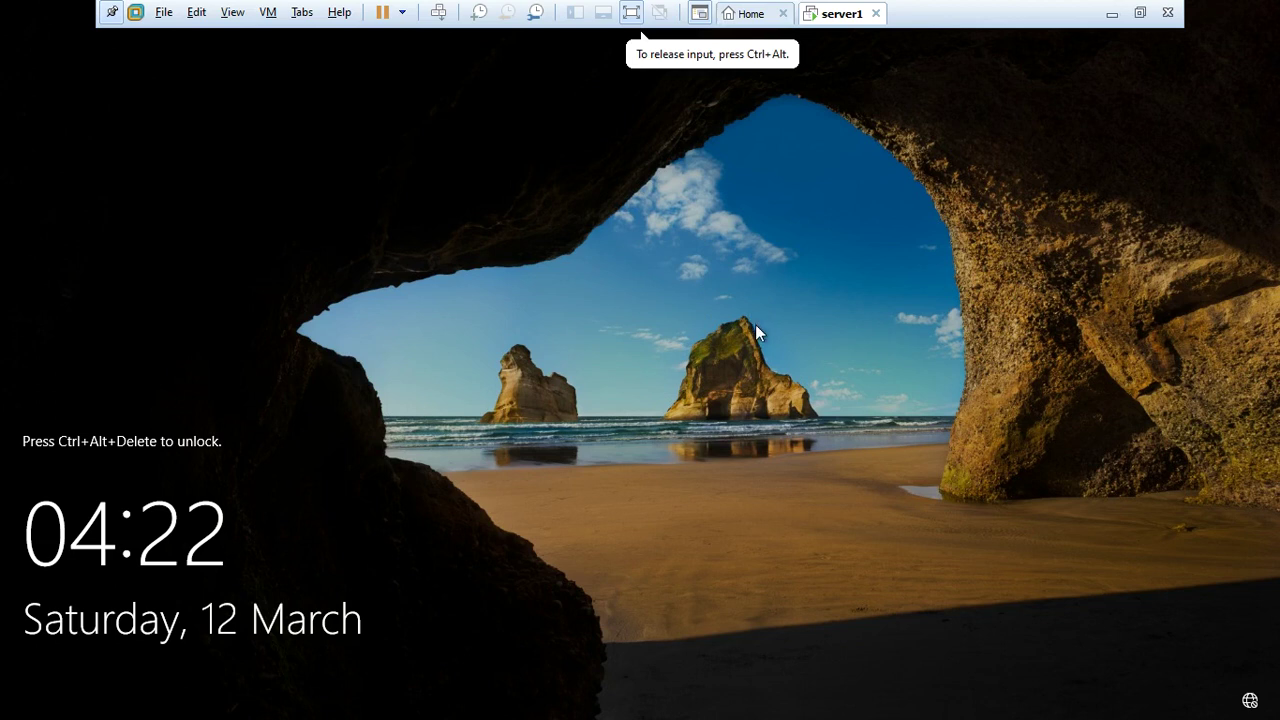
key("ctrl+alt+Print")
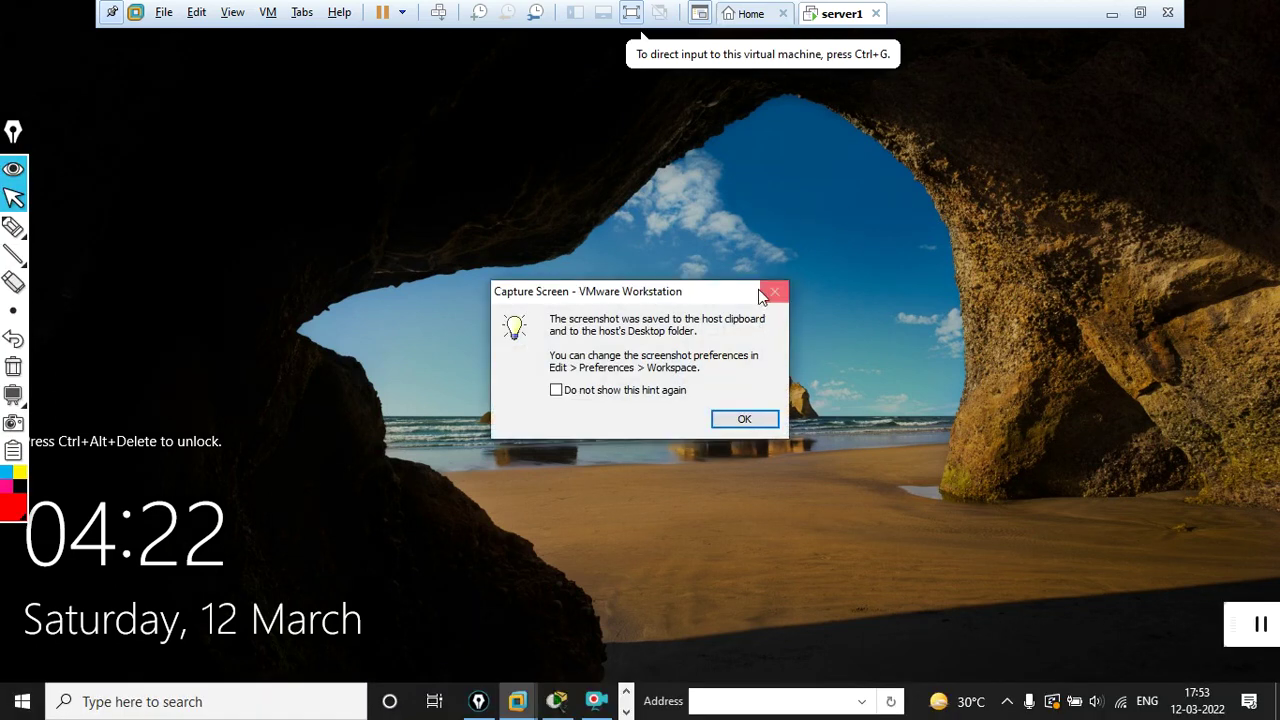
left_click(773, 292)
left_click(806, 358)
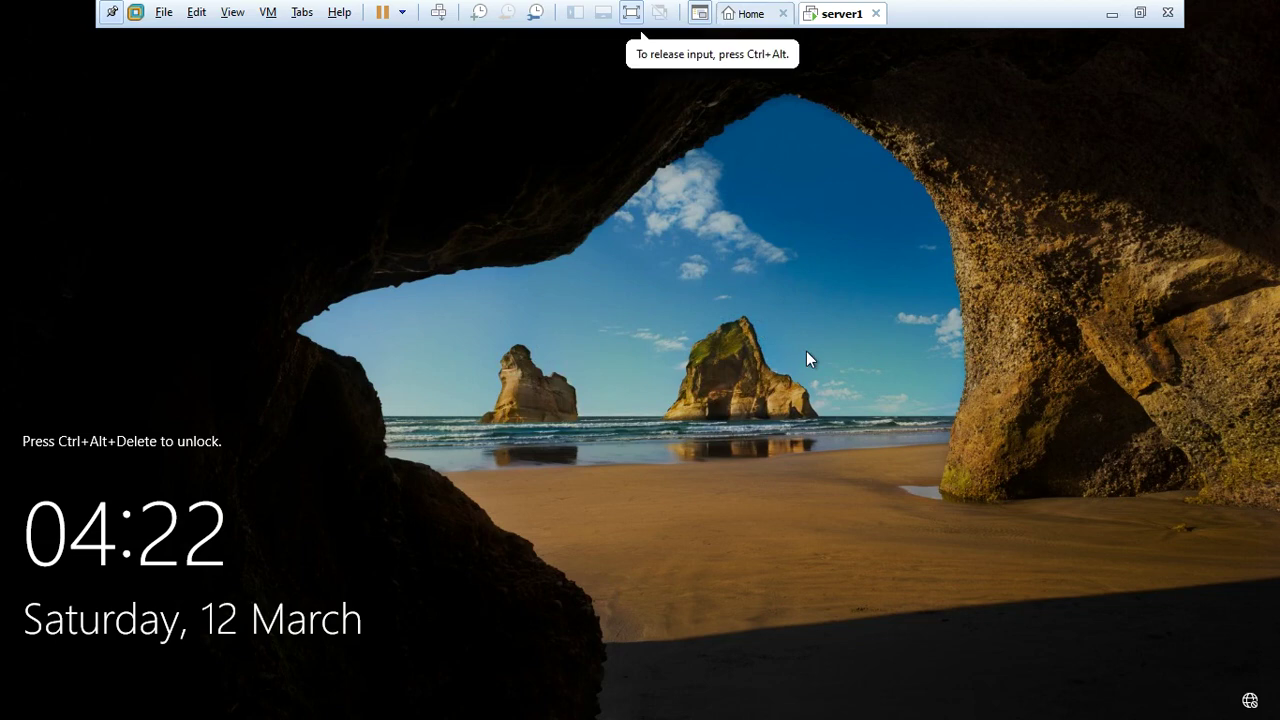
Unlock server1 and sign in as ISHANINFO\Administrator with the account password, keeping the virtual machine full screen.
key("ctrl+alt+Insert")
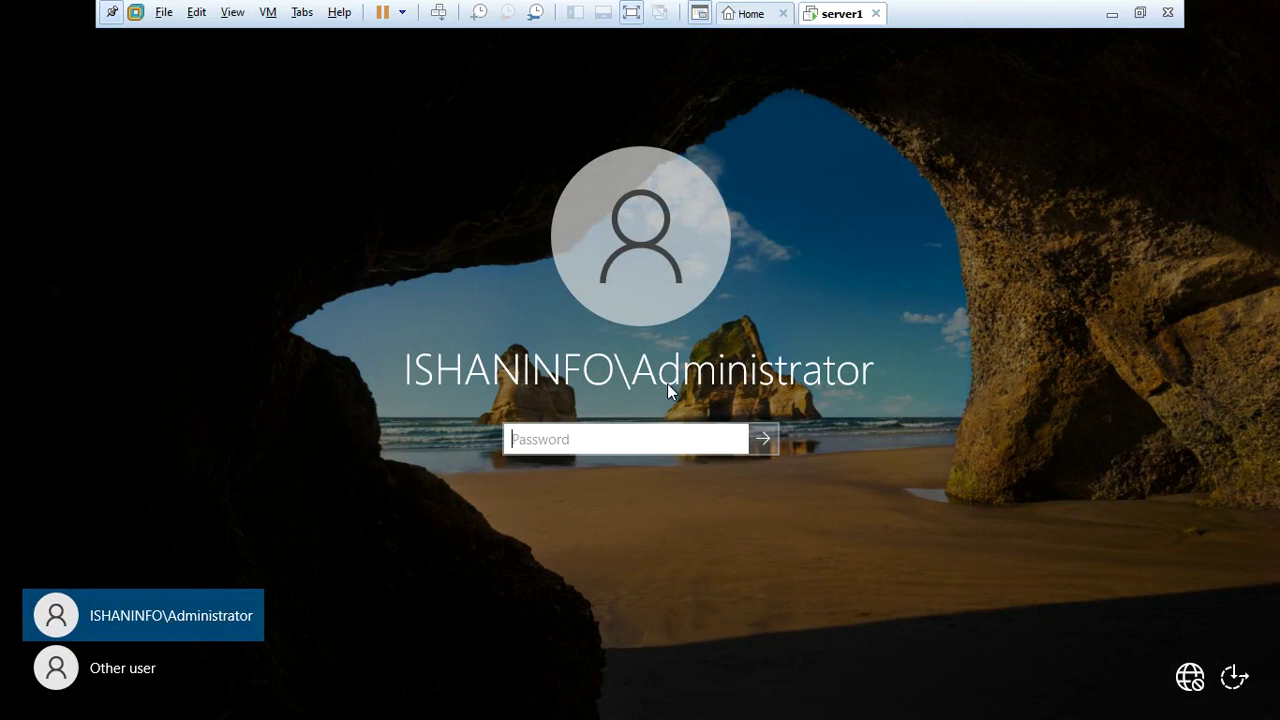
left_click(1139, 13)
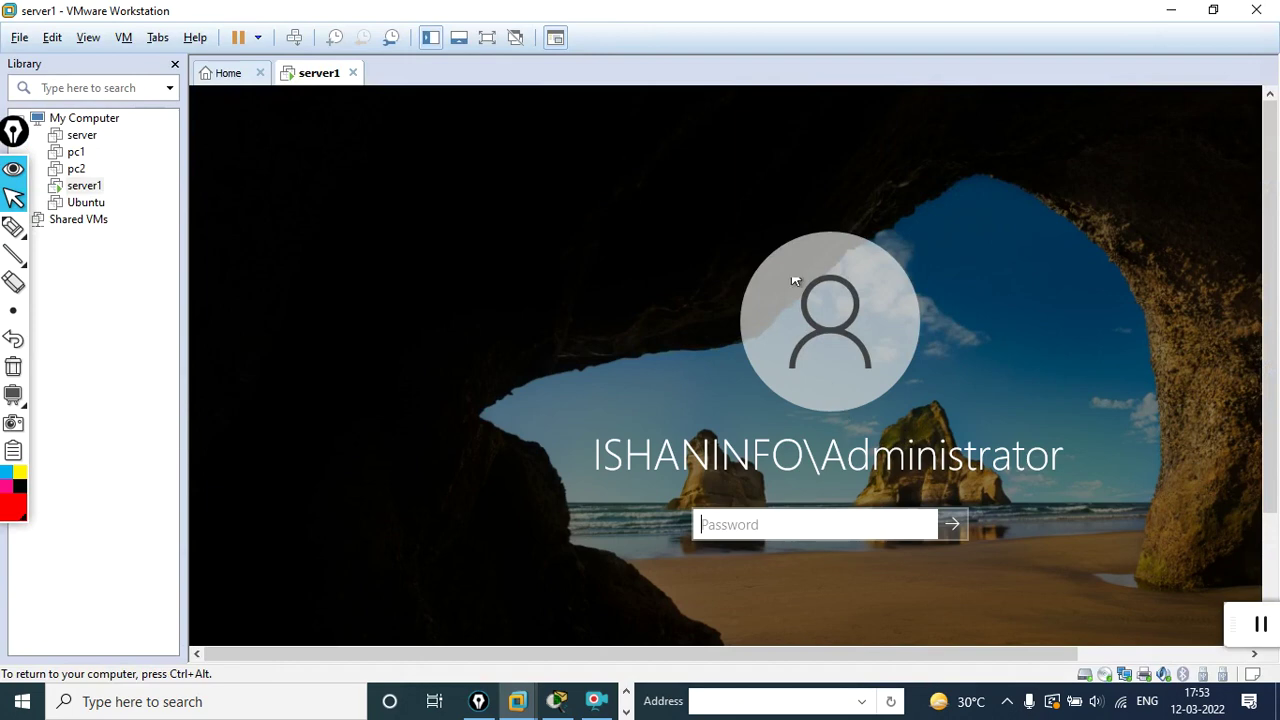
left_click(487, 38)
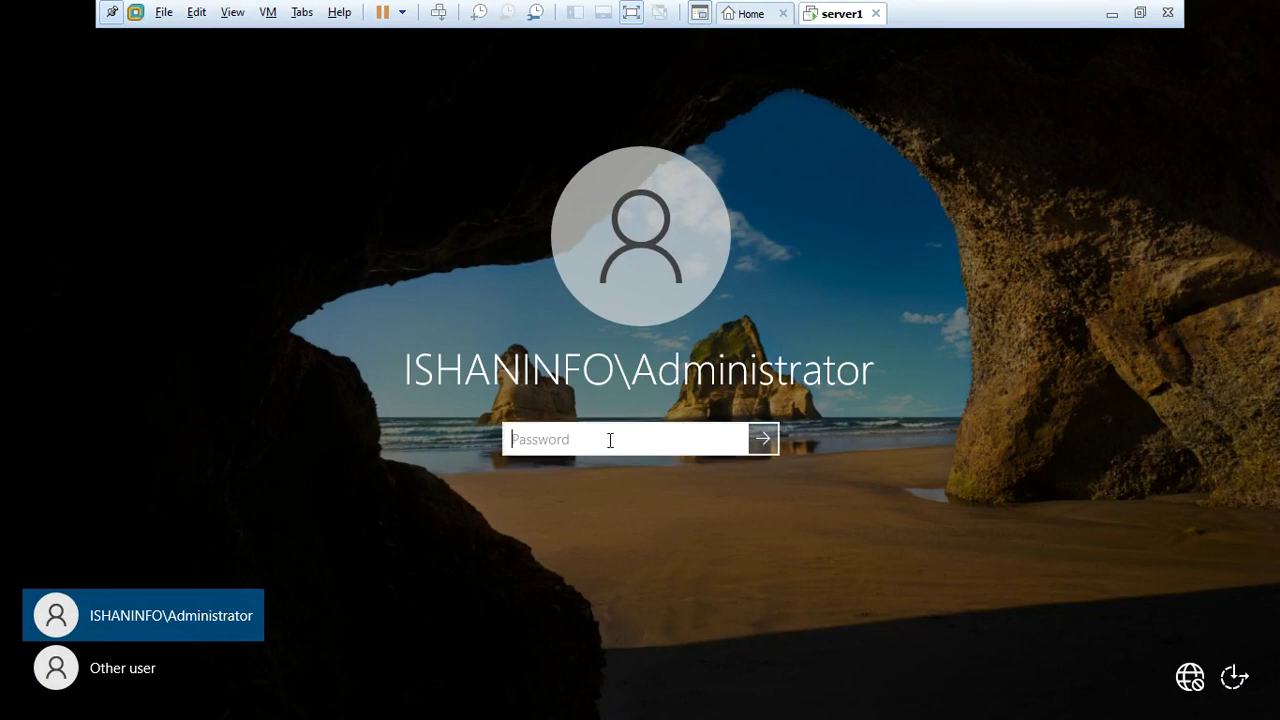
type("•••••••••")
key("Return")
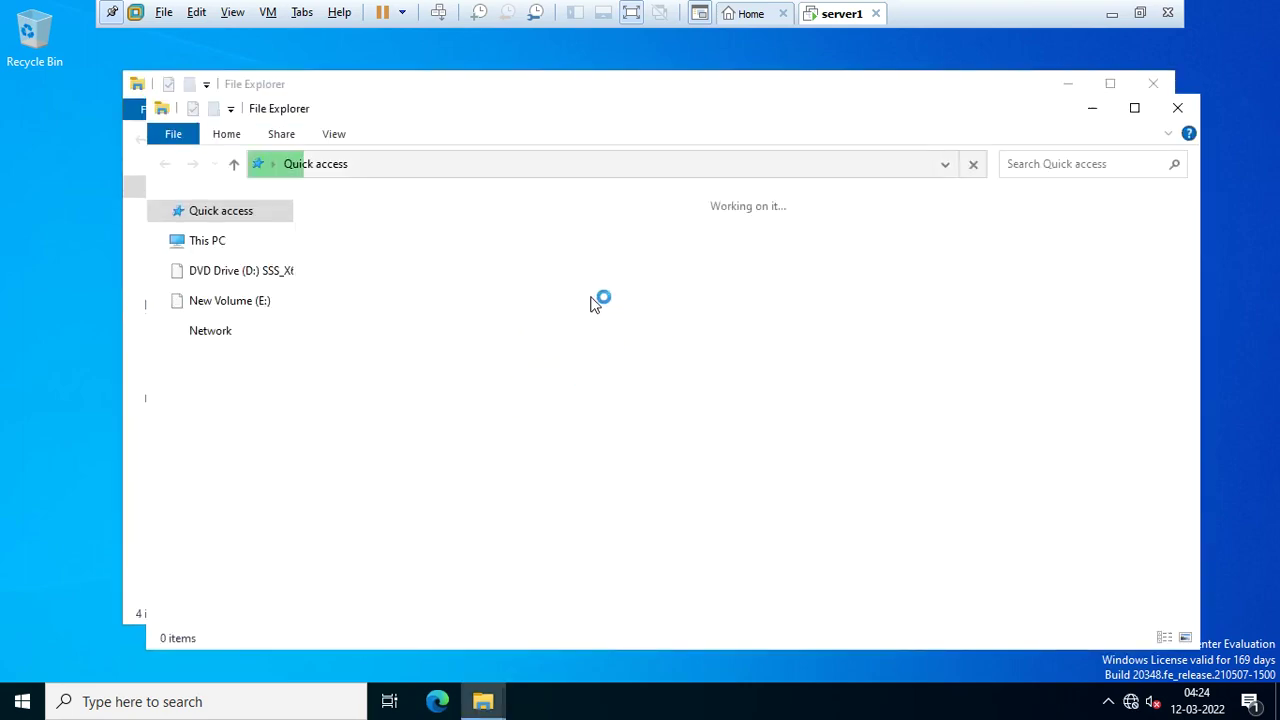
Close the extra File Explorer window and open the Windows folder on Local Disk (C:).
left_click(1180, 108)
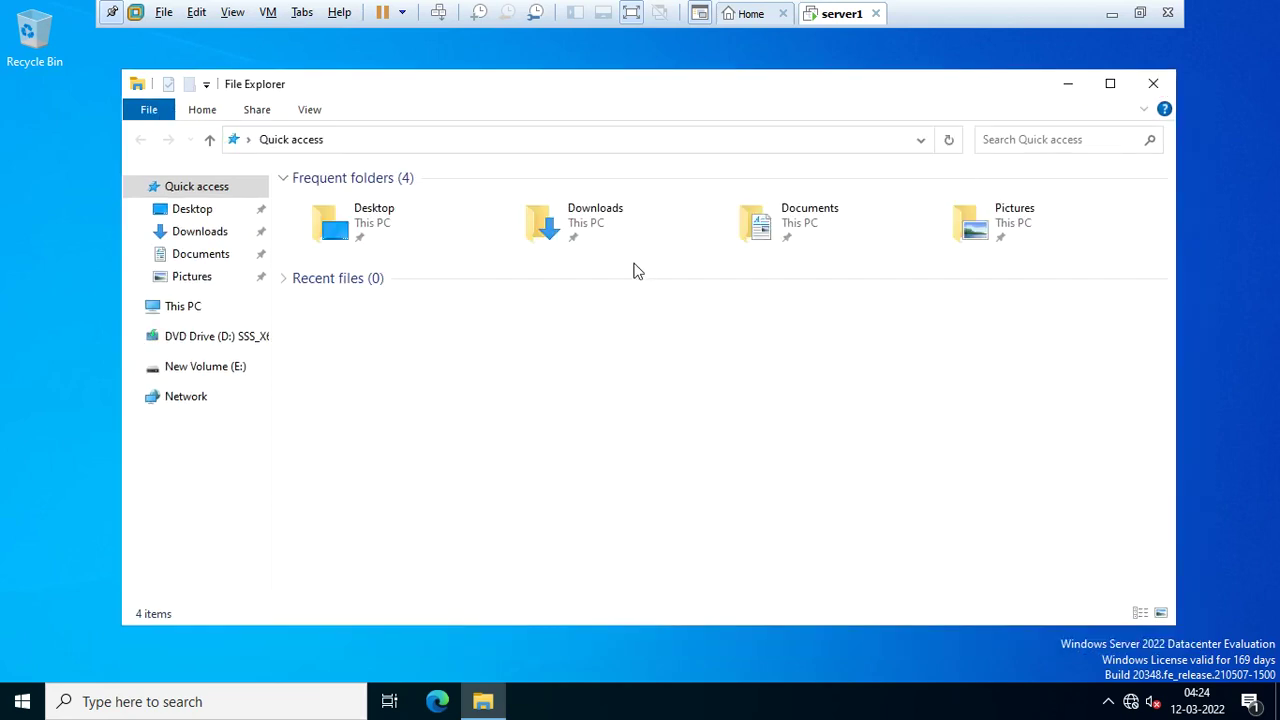
left_click(183, 310)
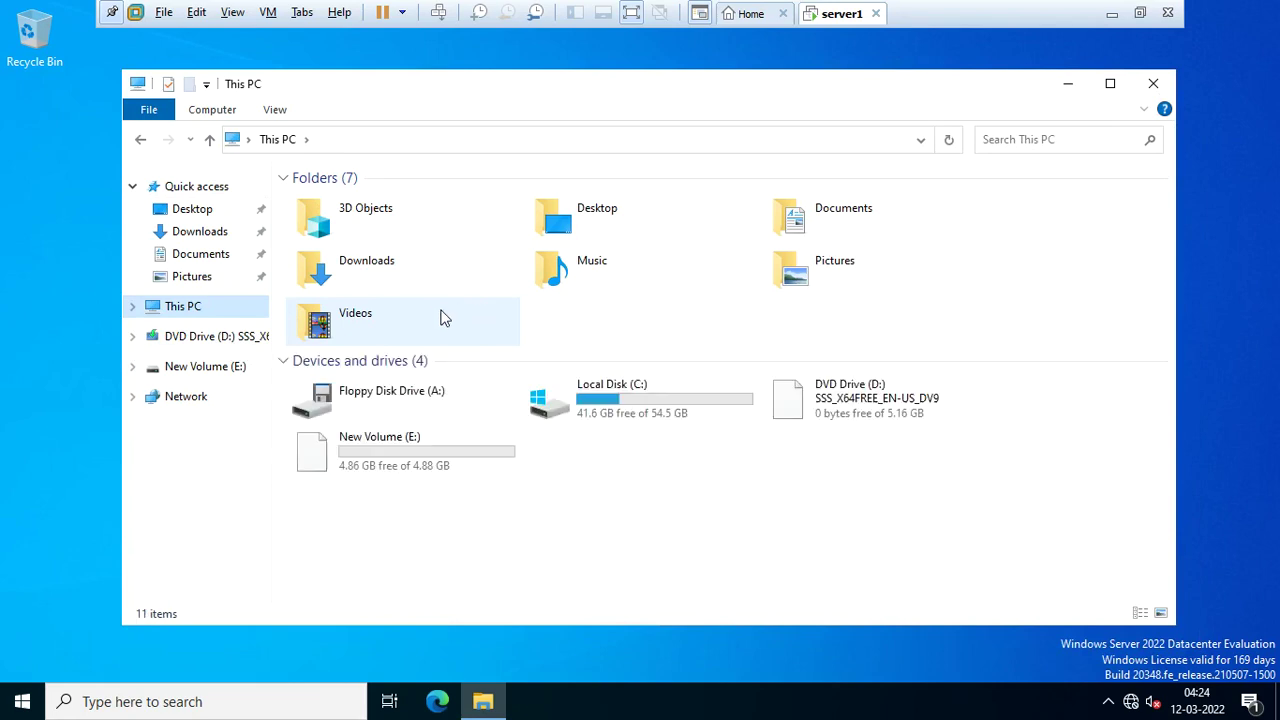
left_click(591, 420)
double_click(591, 420)
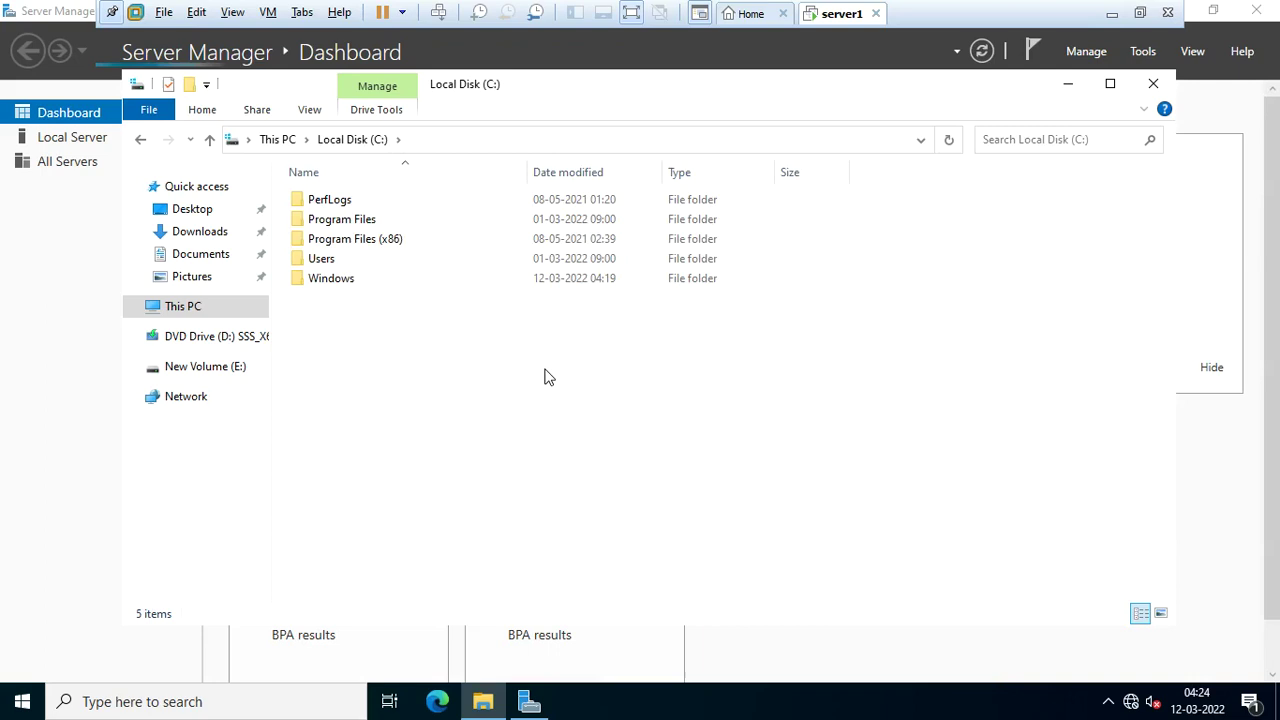
double_click(350, 283)
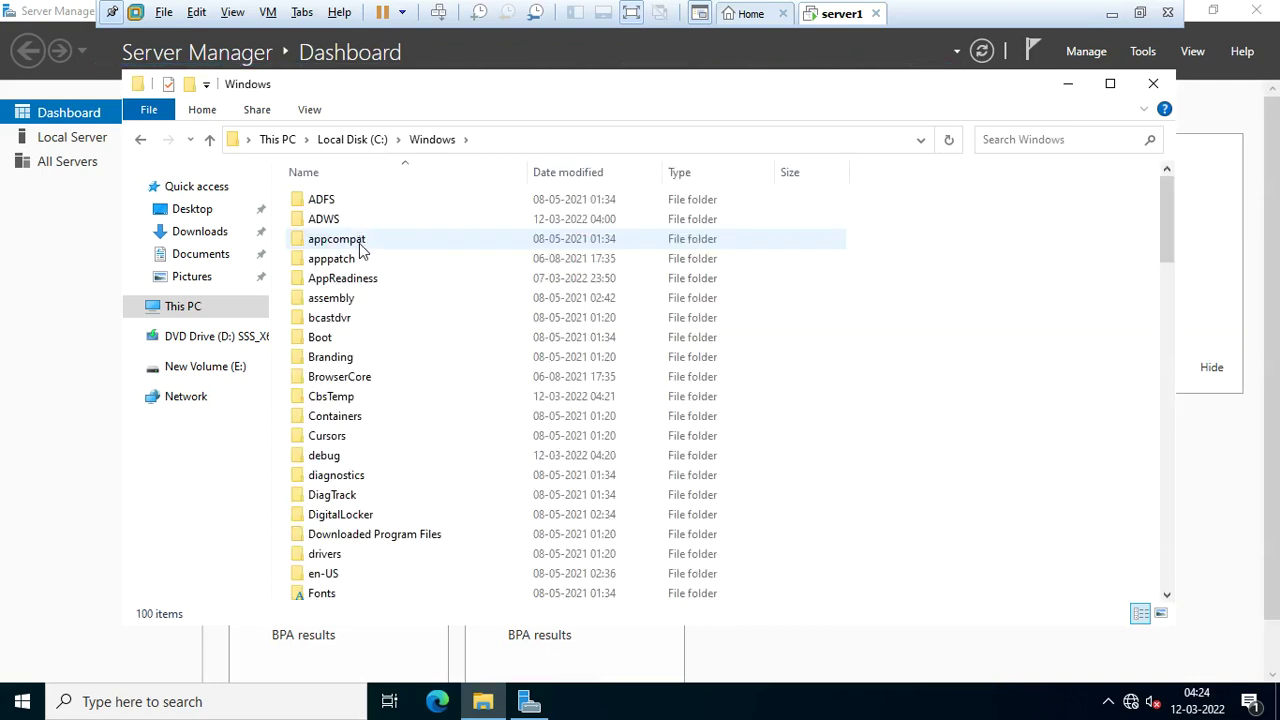
Find the NTDS folder inside the Windows folder and open it to examine the Active Directory database files.
left_click(362, 250)
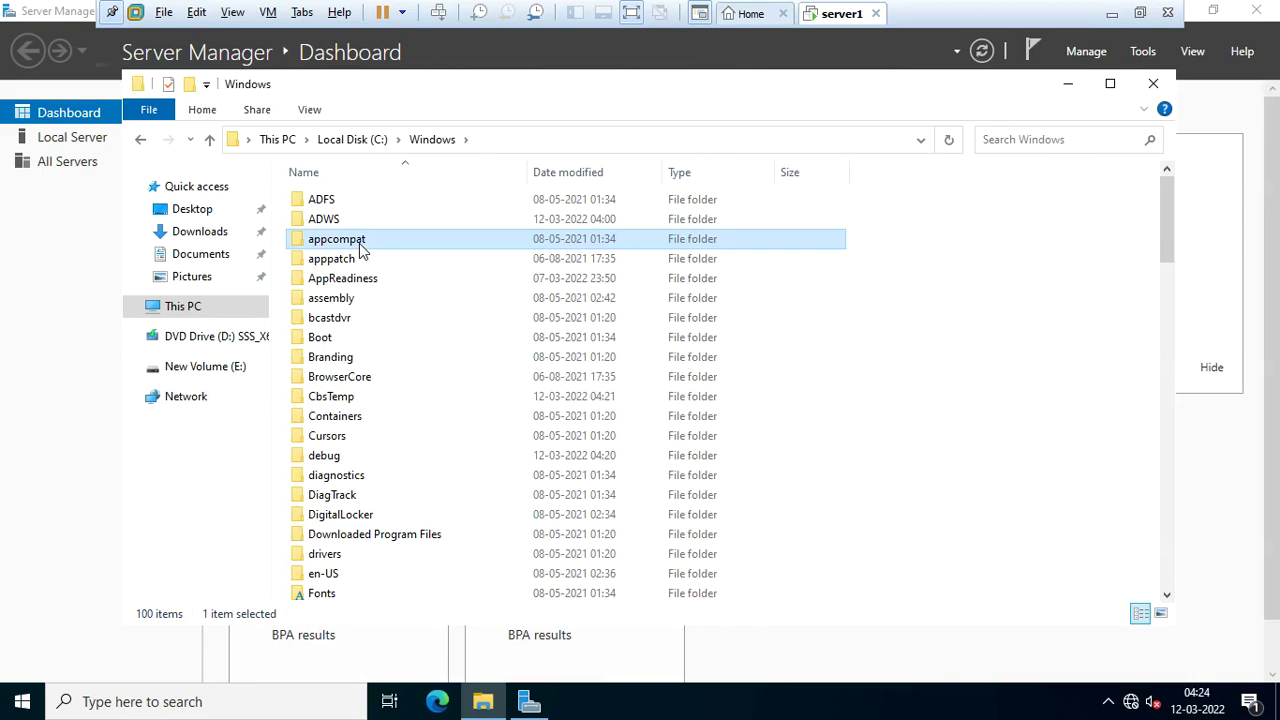
key("n")
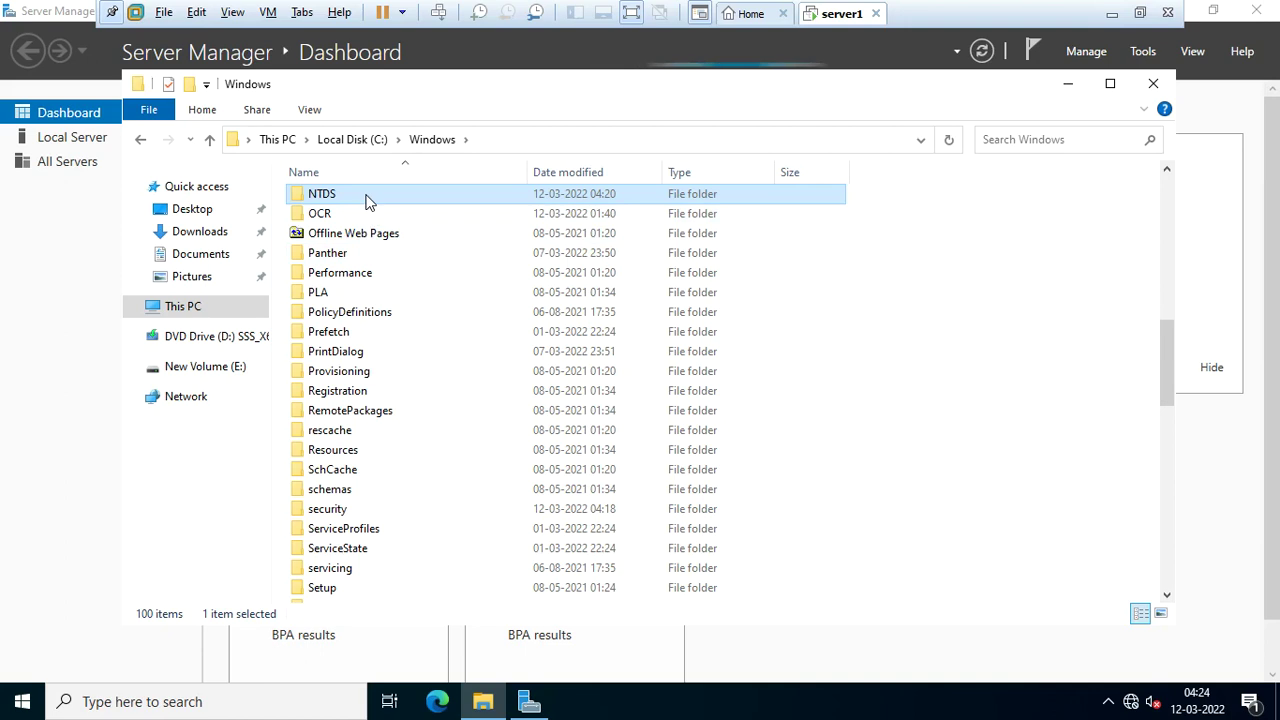
double_click(368, 199)
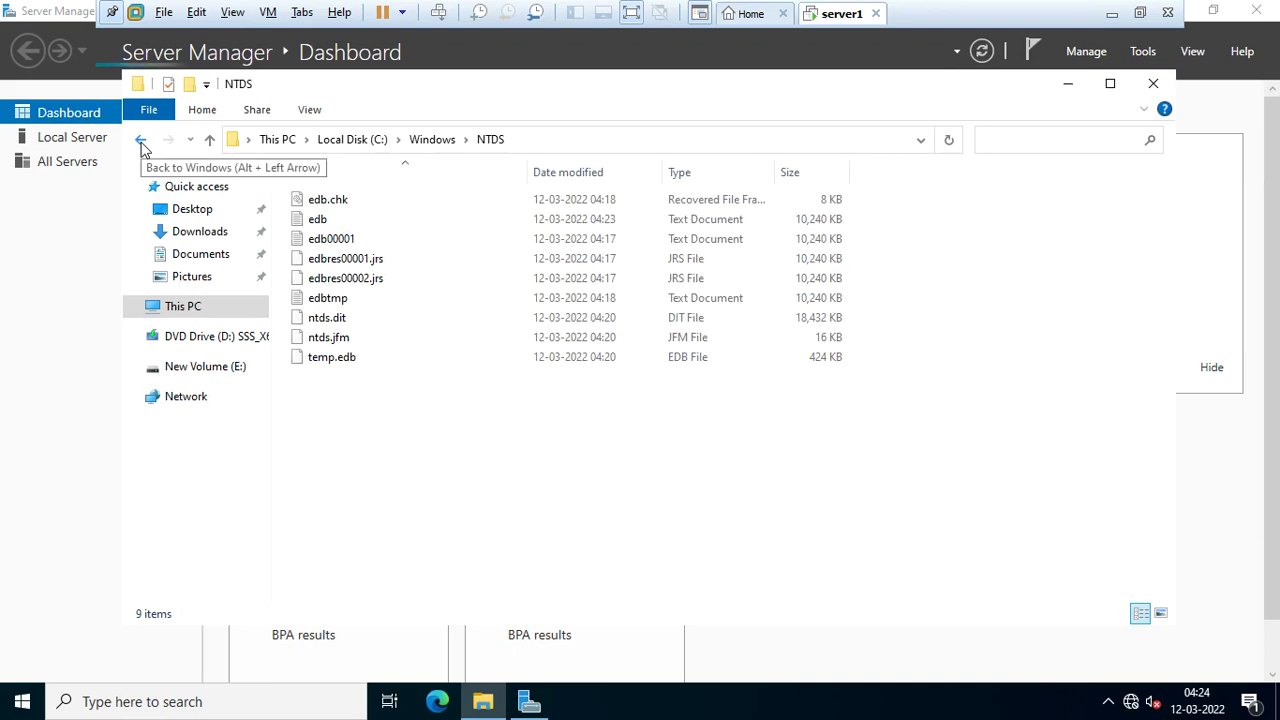
Return to the Windows folder, examine the contents of the SYSVOL folder and its path, and close File Explorer.
left_click(141, 144)
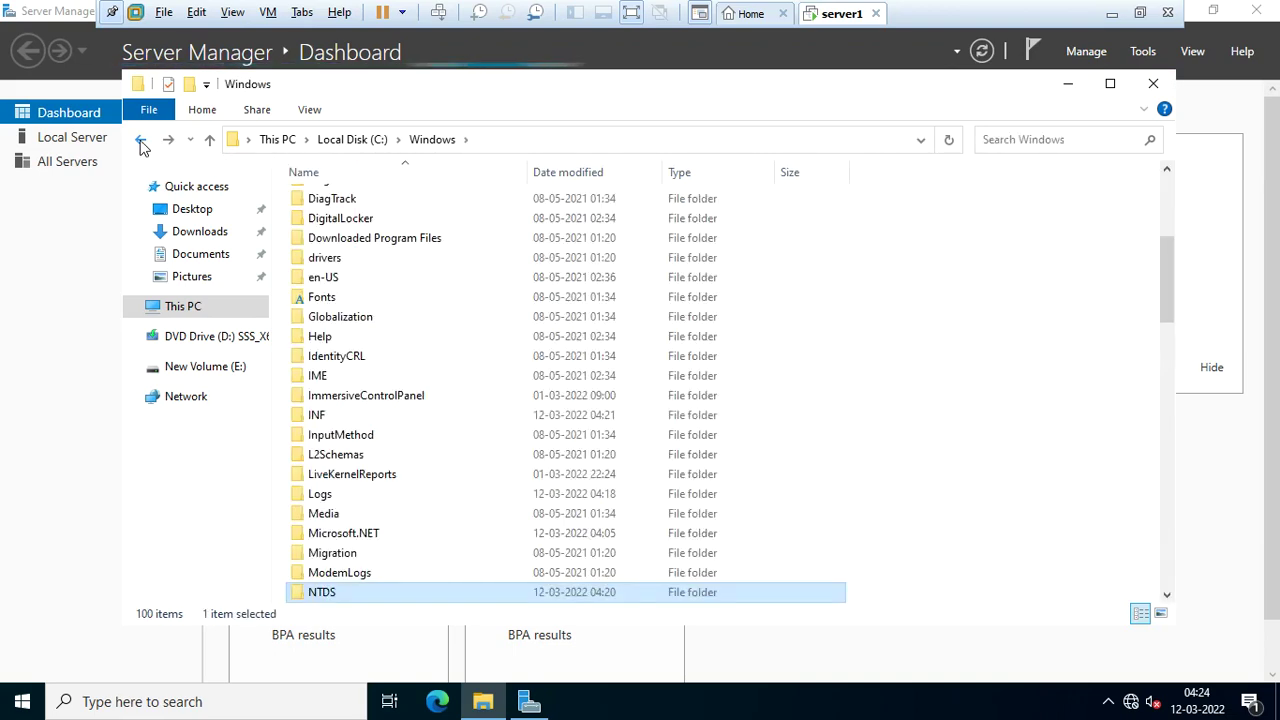
key("s")
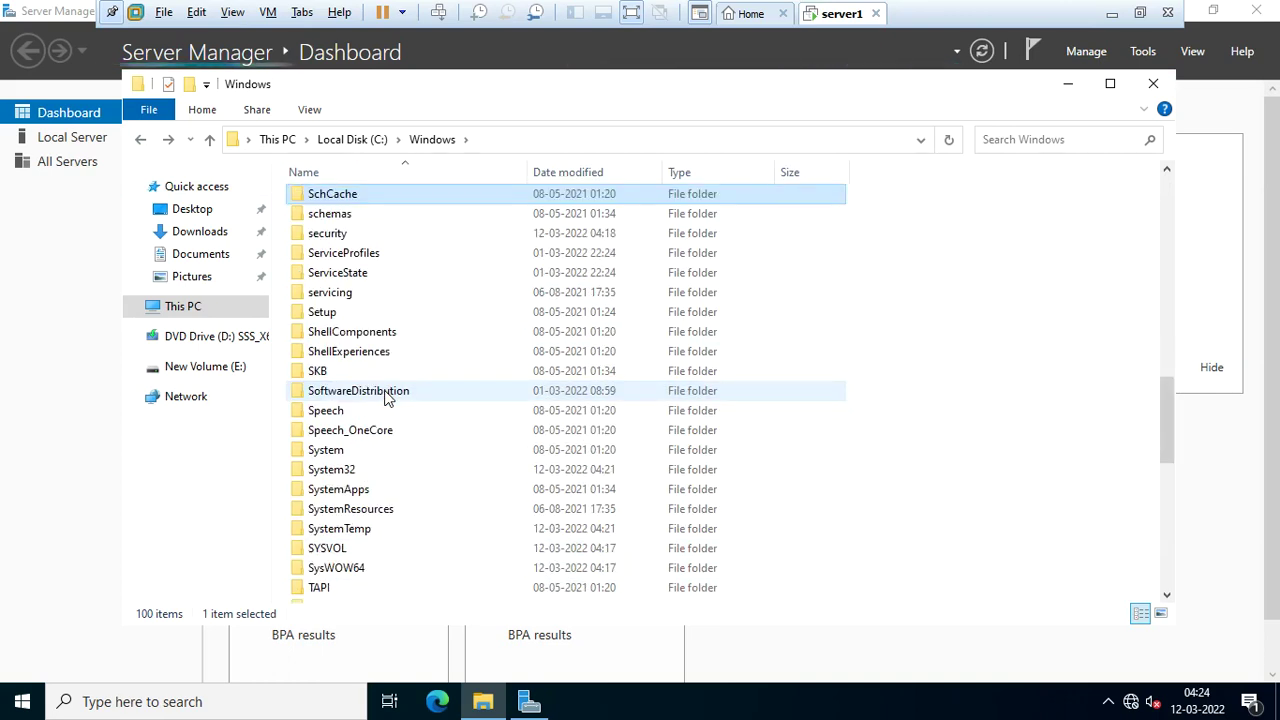
key("s")
key("s")
key("s")
key("s")
key("s")
key("s")
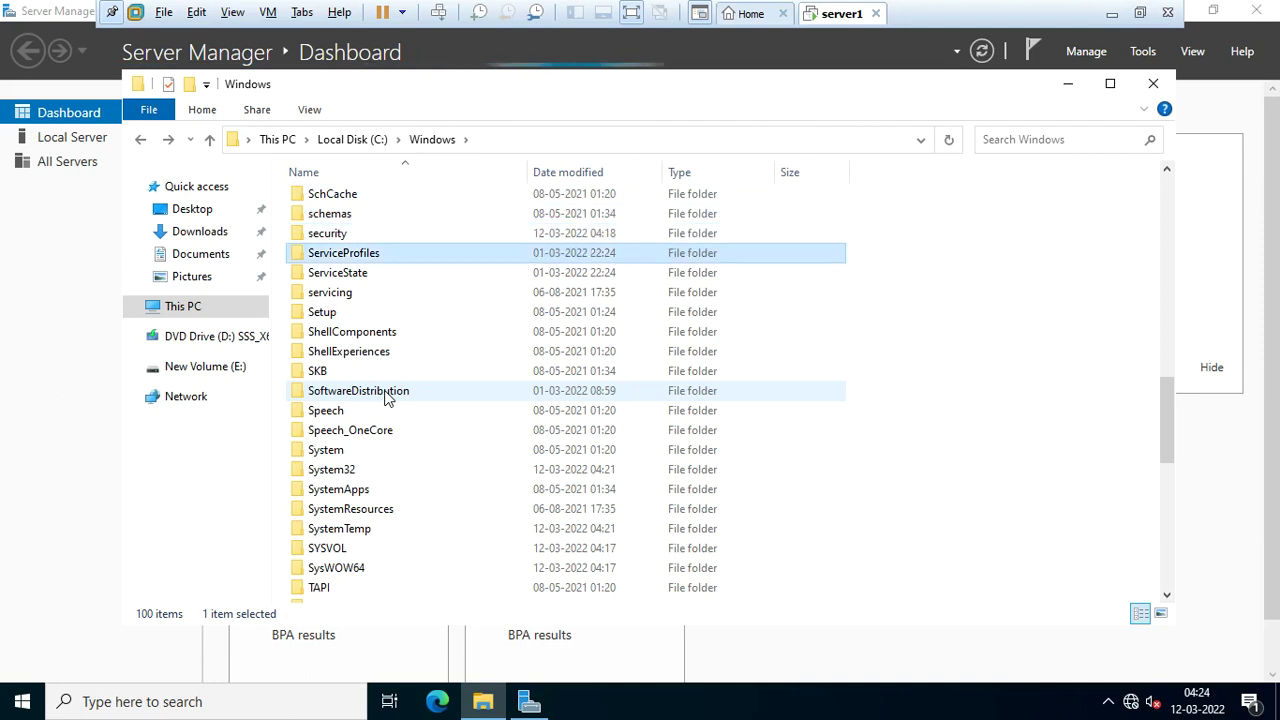
key("s")
key("s")
key("s")
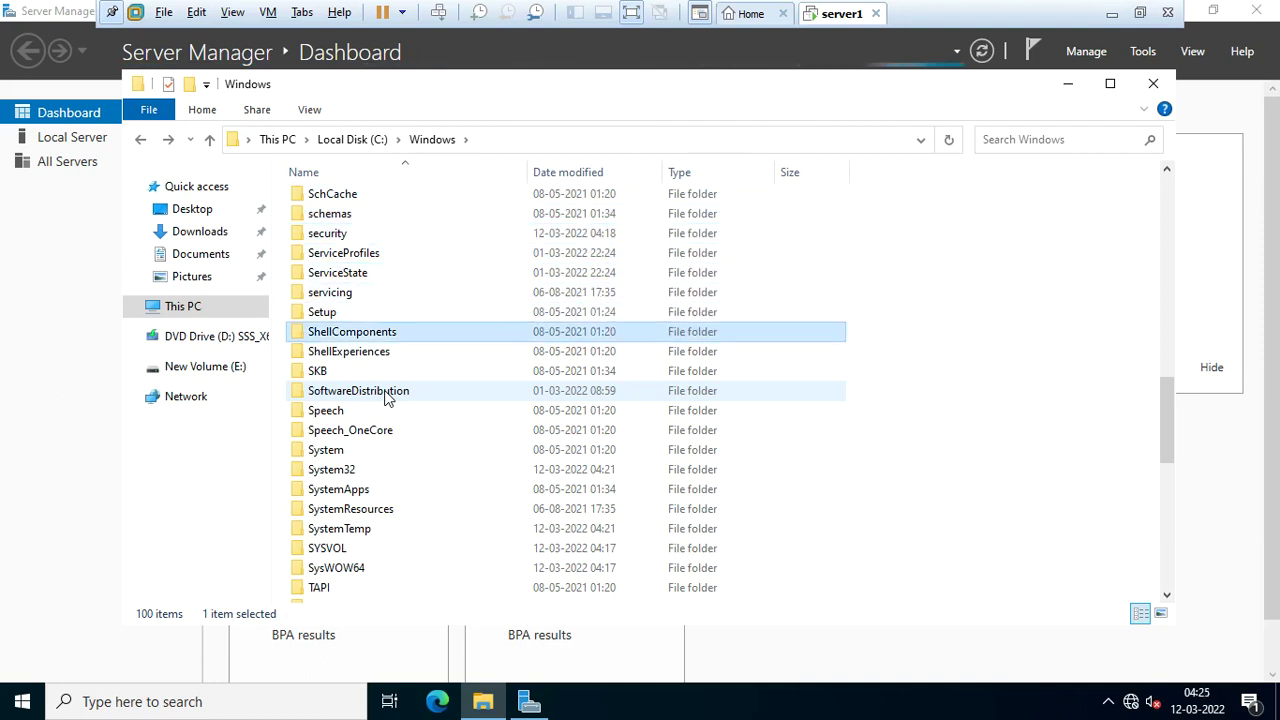
key("s")
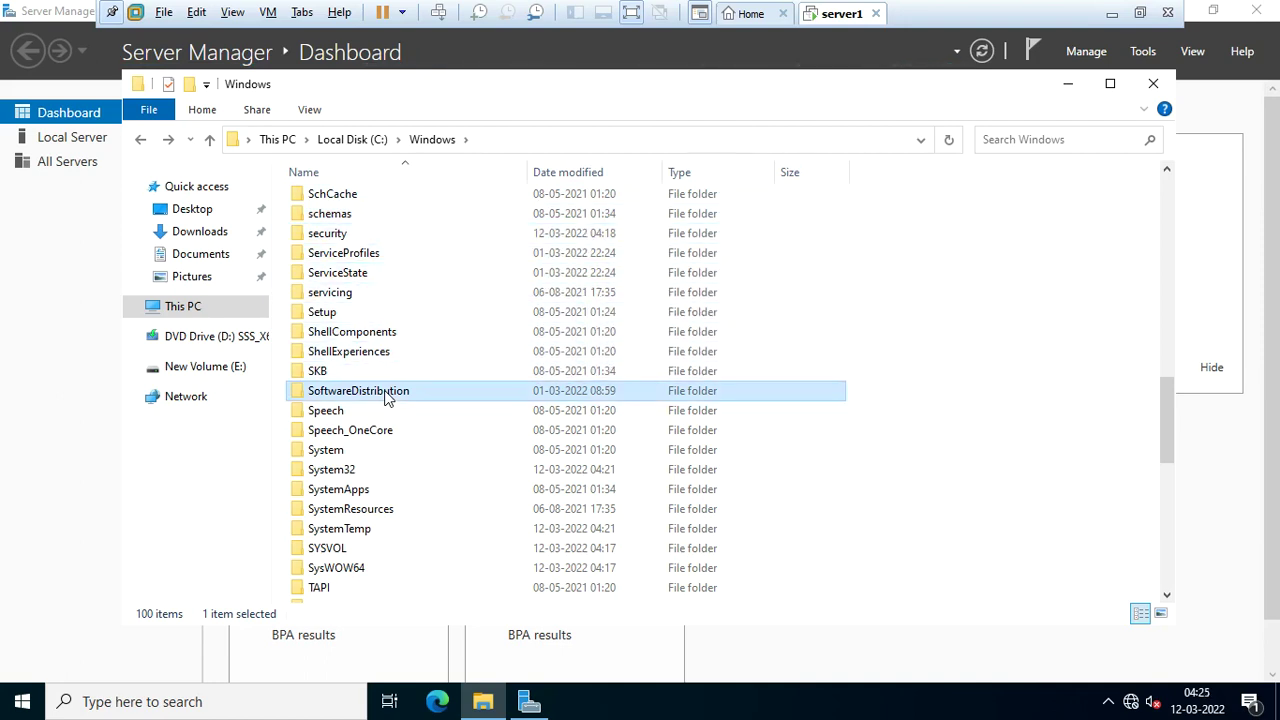
key("s")
key("s")
key("s")
key("s")
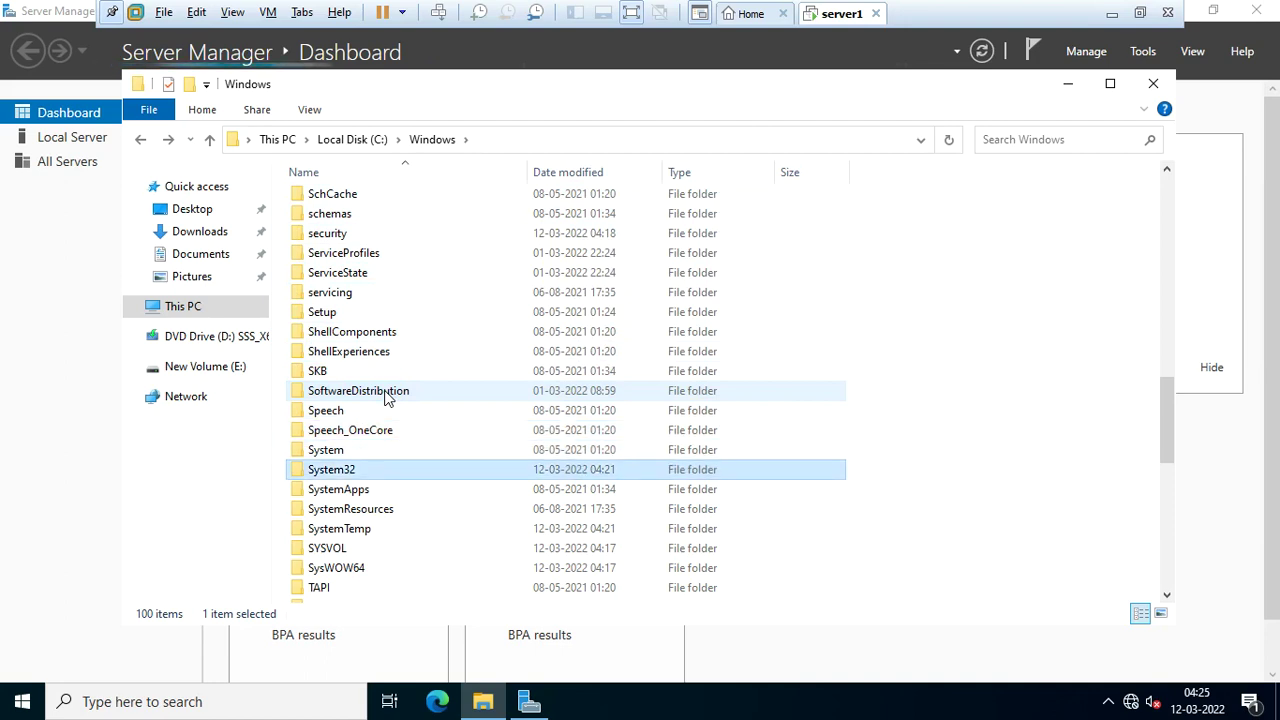
key("s")
key("s")
key("s")
key("s")
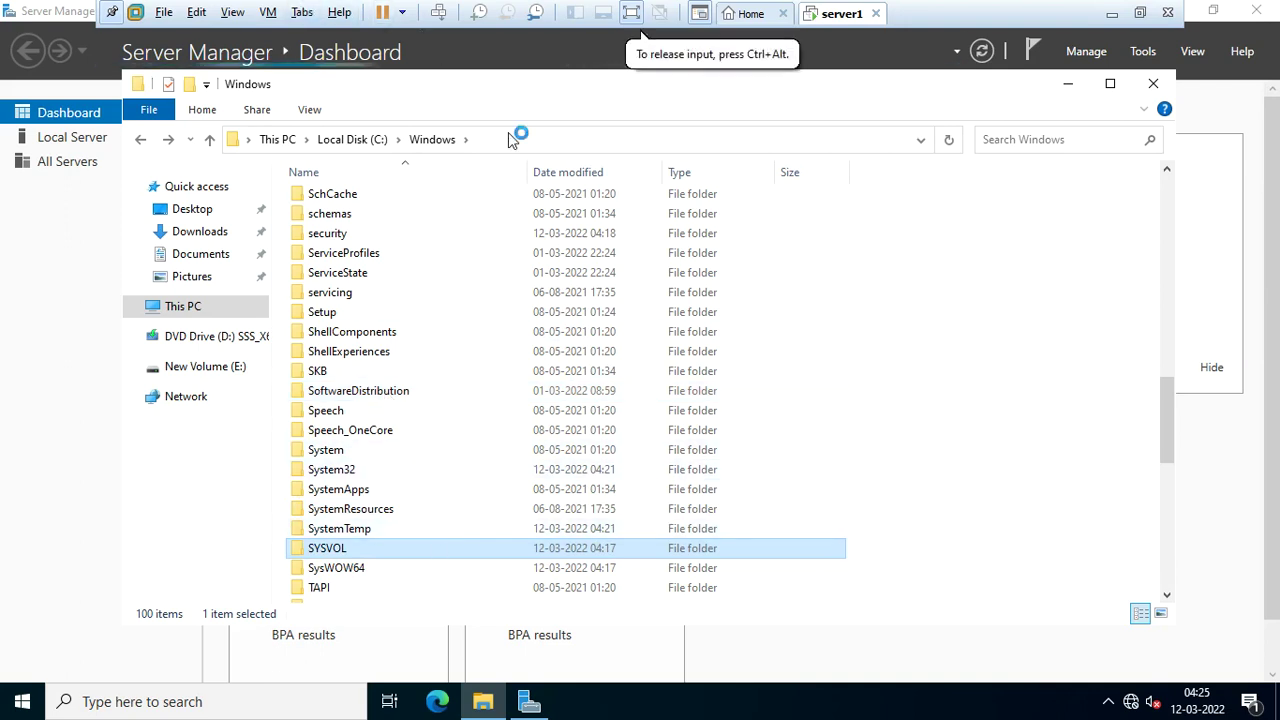
key("Return")
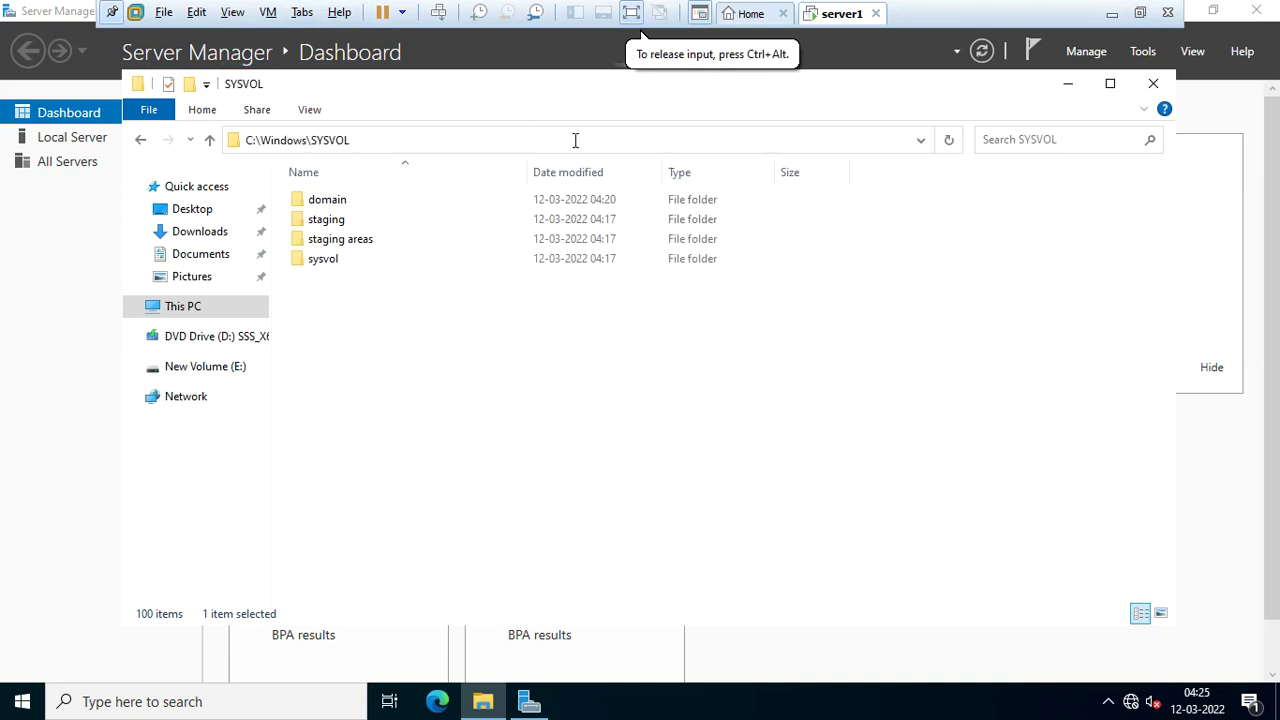
left_click(1153, 84)
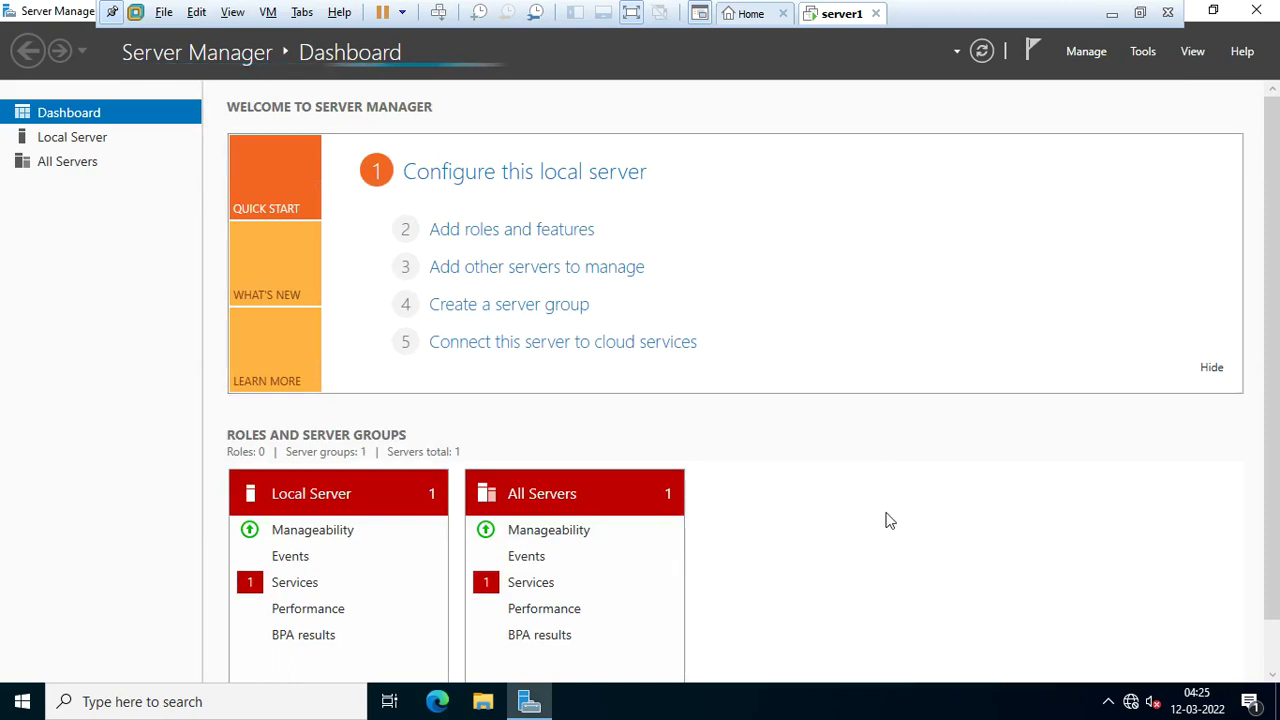
Open Computer Management by running compmgmt.msc, and open Active Directory Users and Computers from Server Manager.
key("super+r")
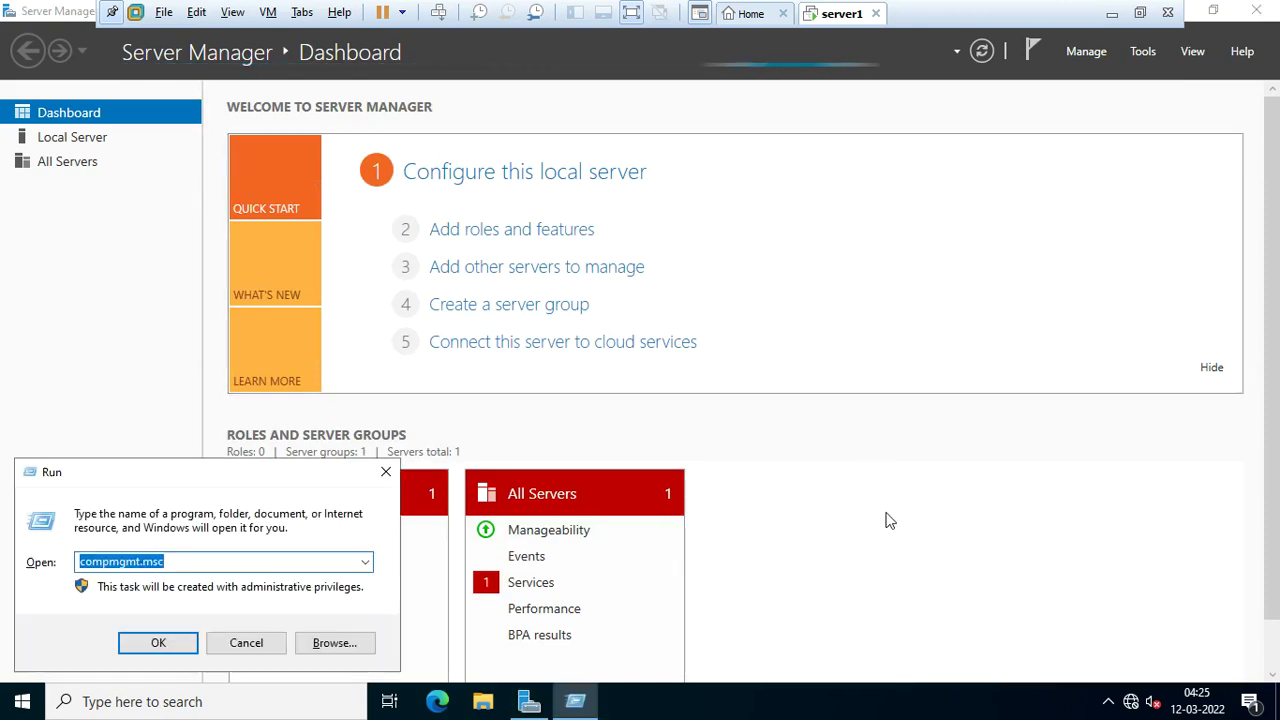
key("Return")
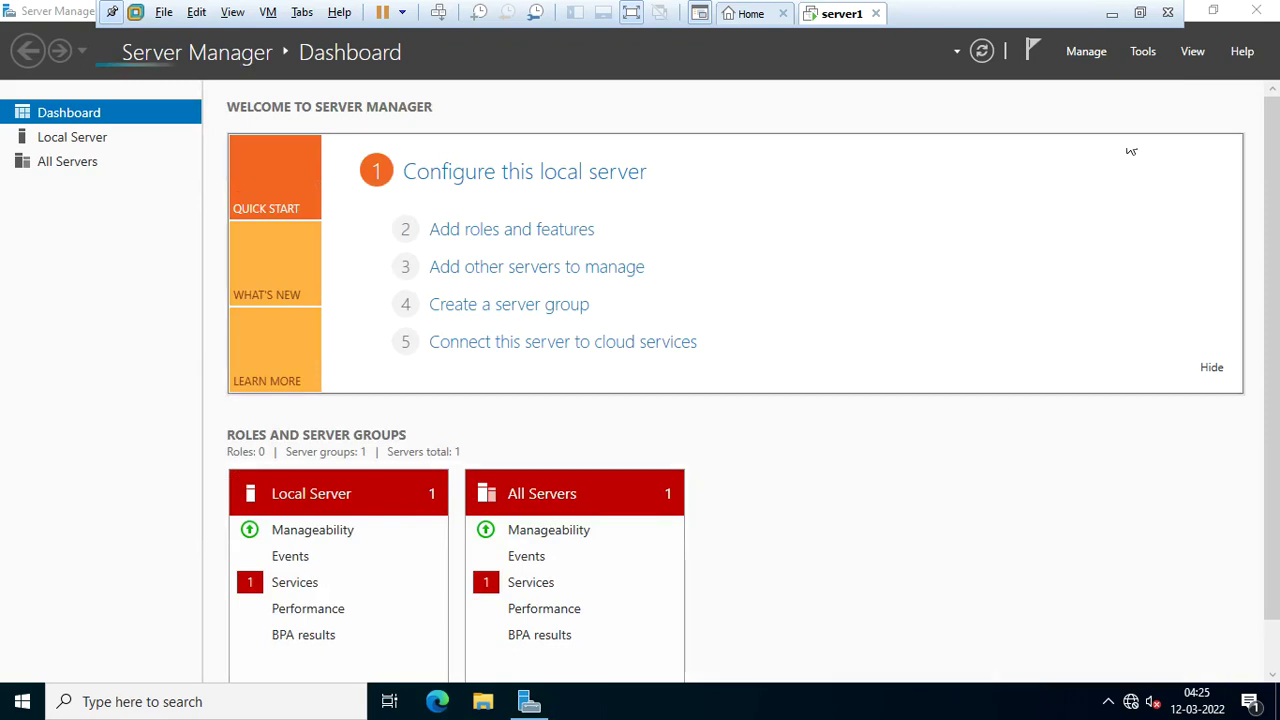
left_click(1146, 52)
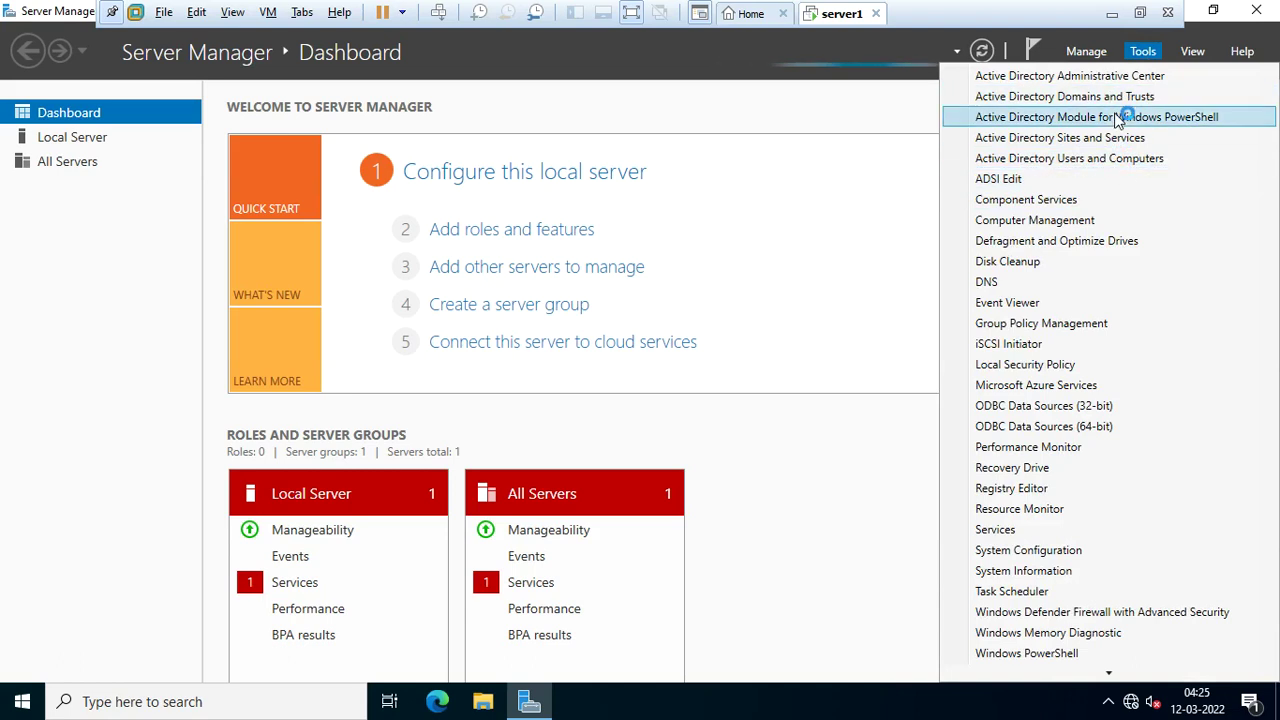
left_click(1149, 160)
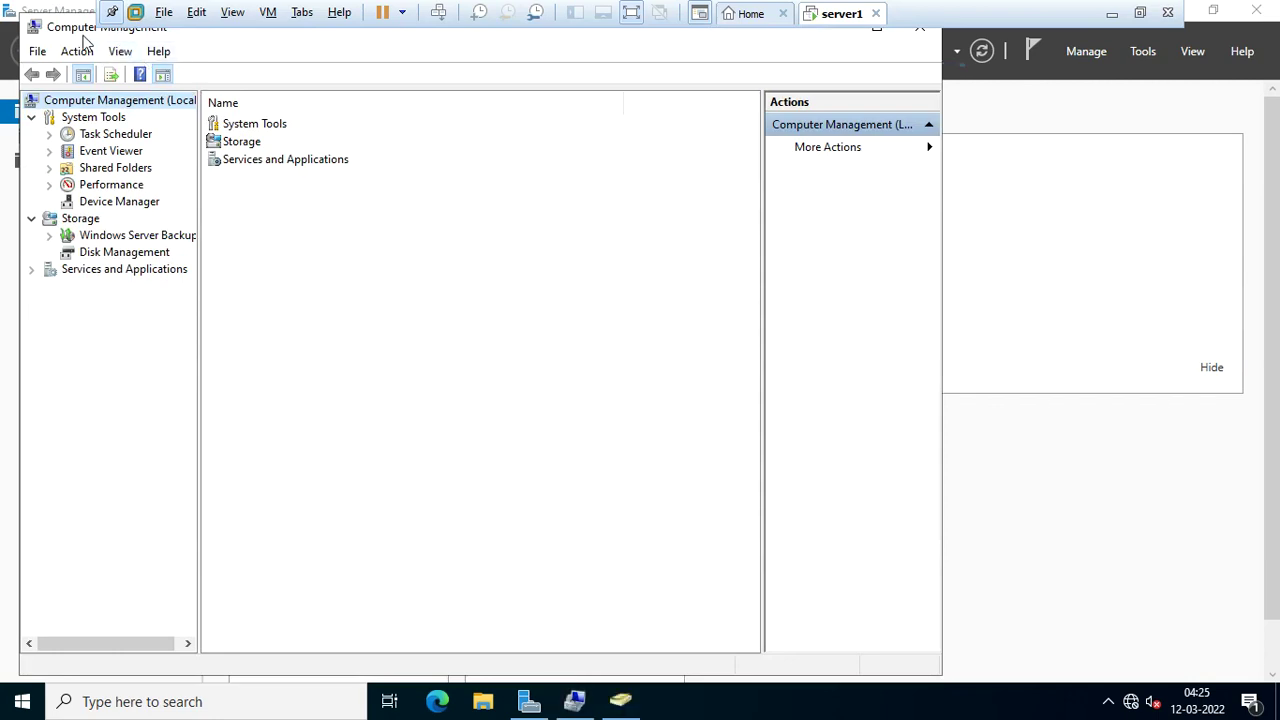
Move Computer Management into full view to check its System Tools entries, and close it.
left_click_drag(68, 27, 233, 94)
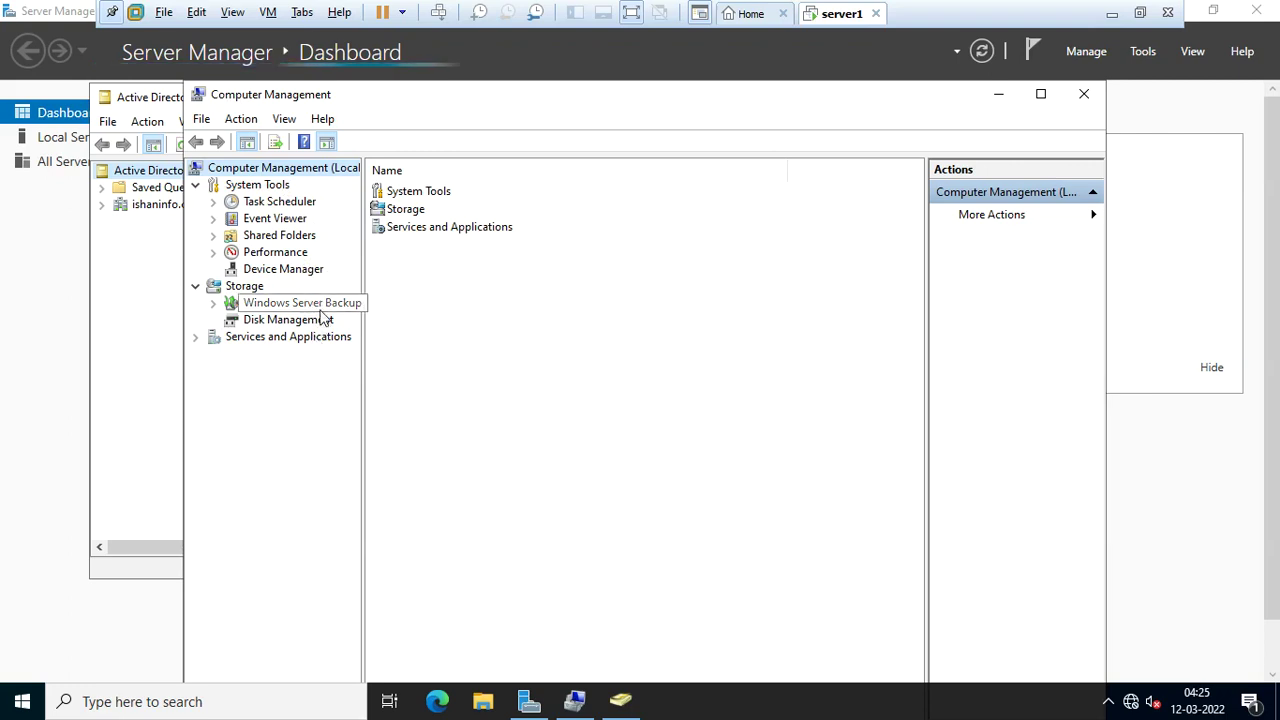
left_click(1082, 94)
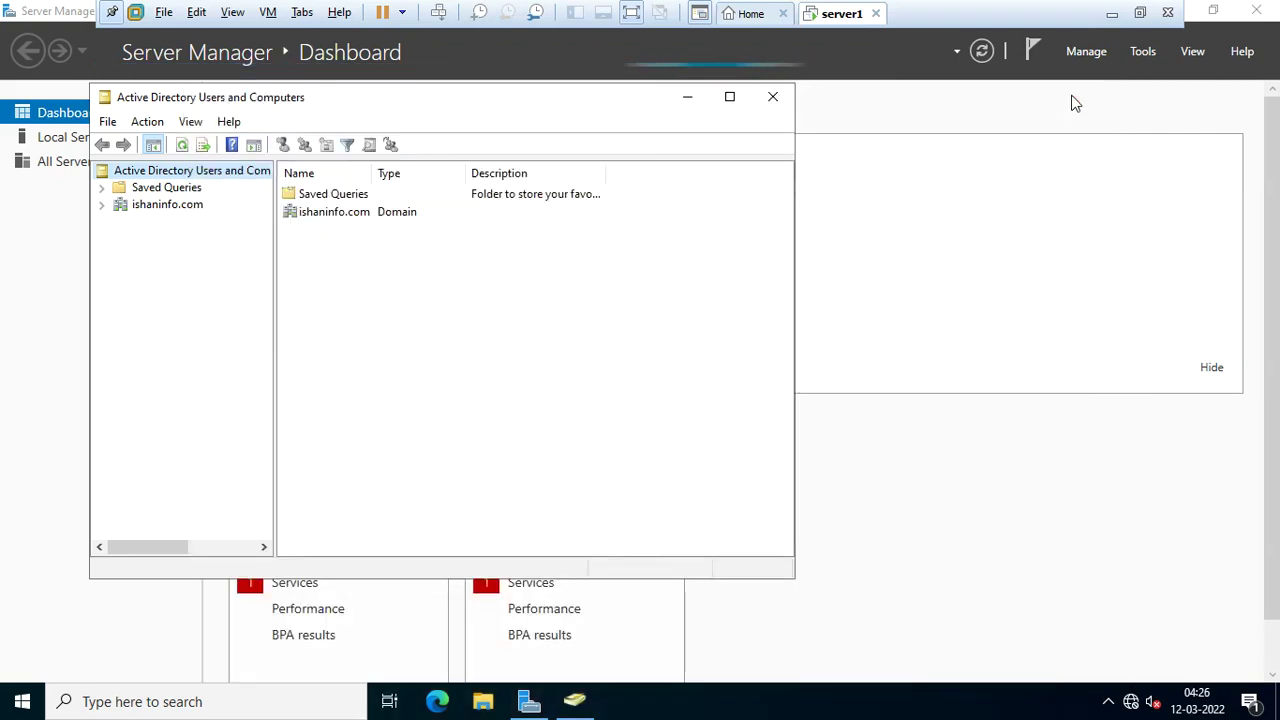
Expand the ishaninfo.com domain, examine its containers including Computers, and close Active Directory Users and Computers and Server Manager.
left_click_drag(440, 100, 628, 110)
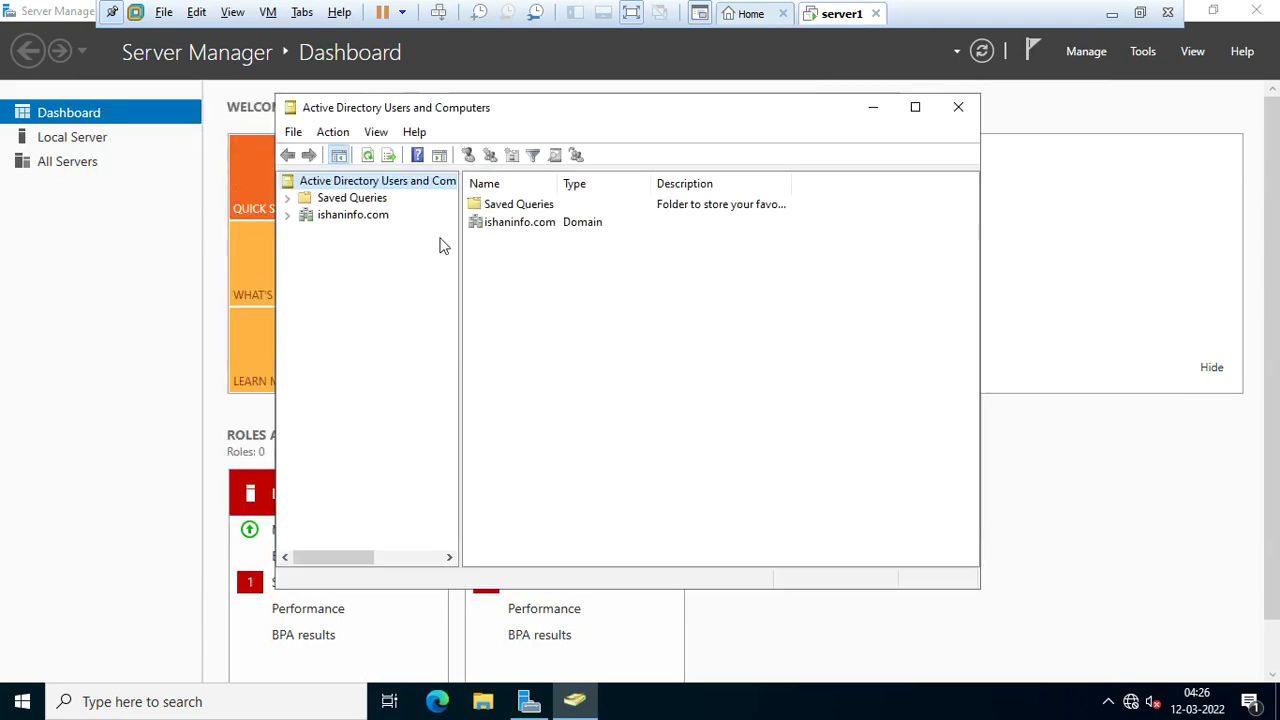
left_click(287, 216)
left_click(322, 218)
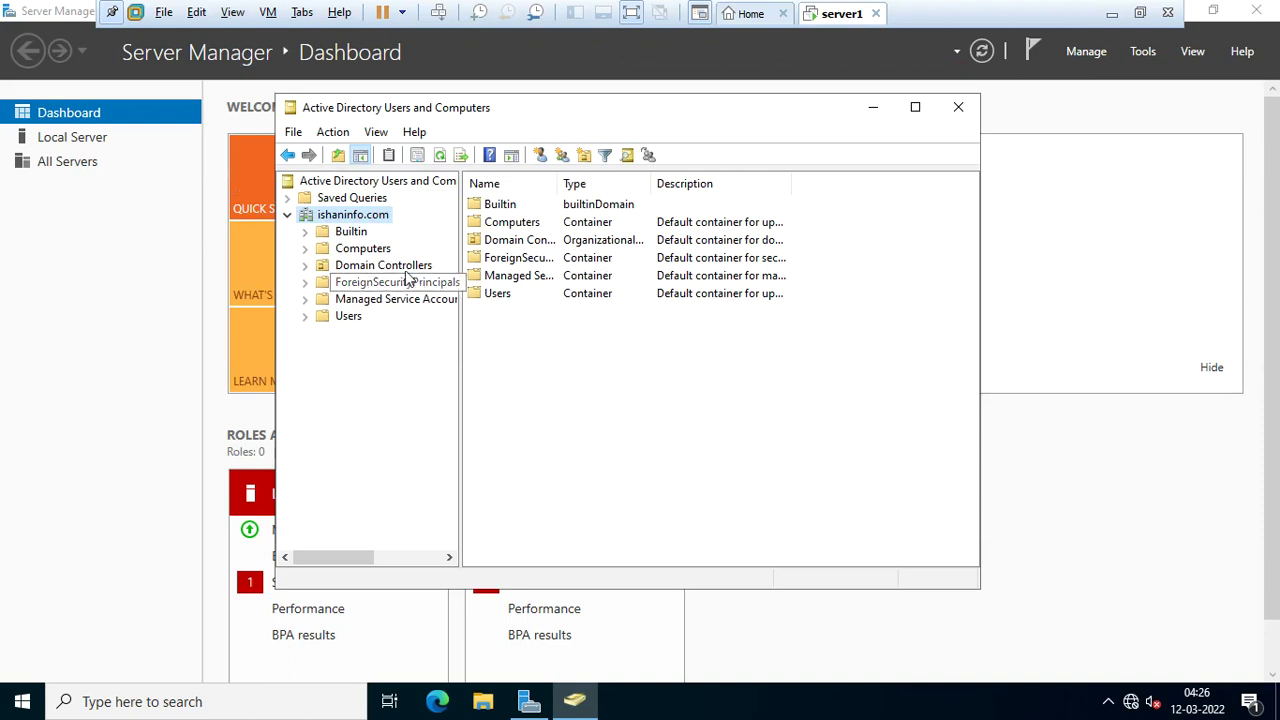
left_click(358, 248)
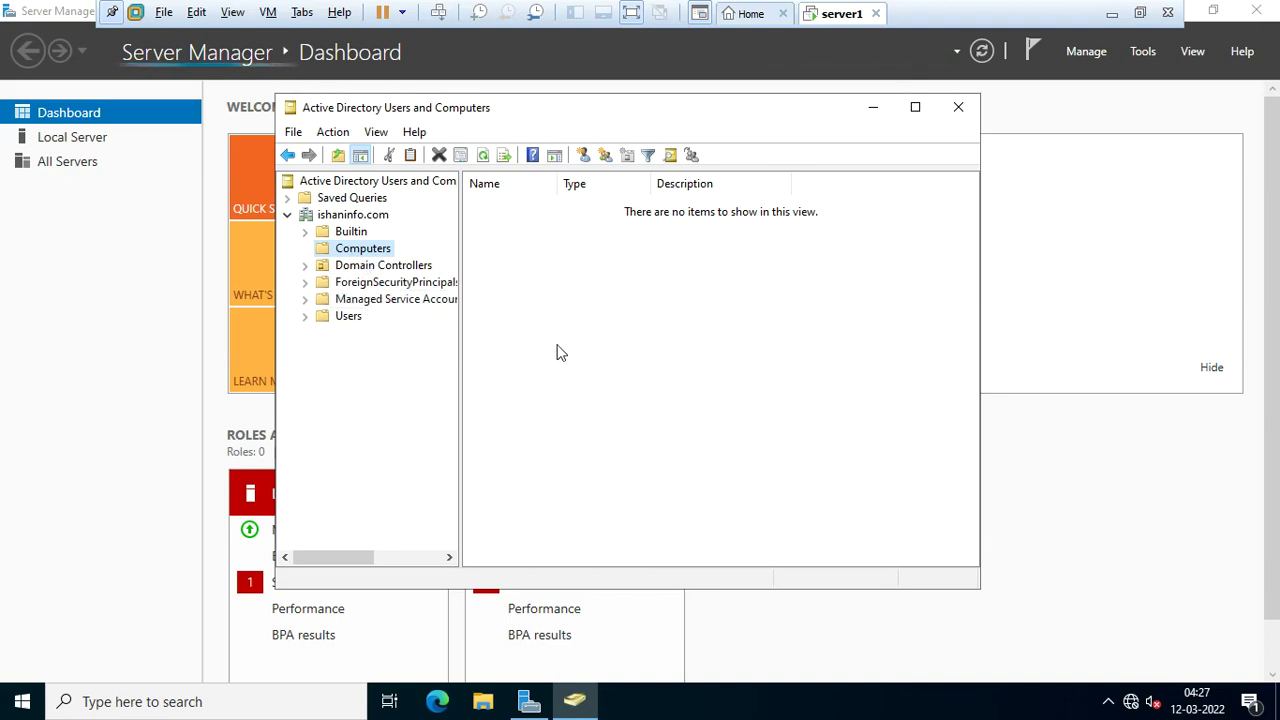
left_click(962, 114)
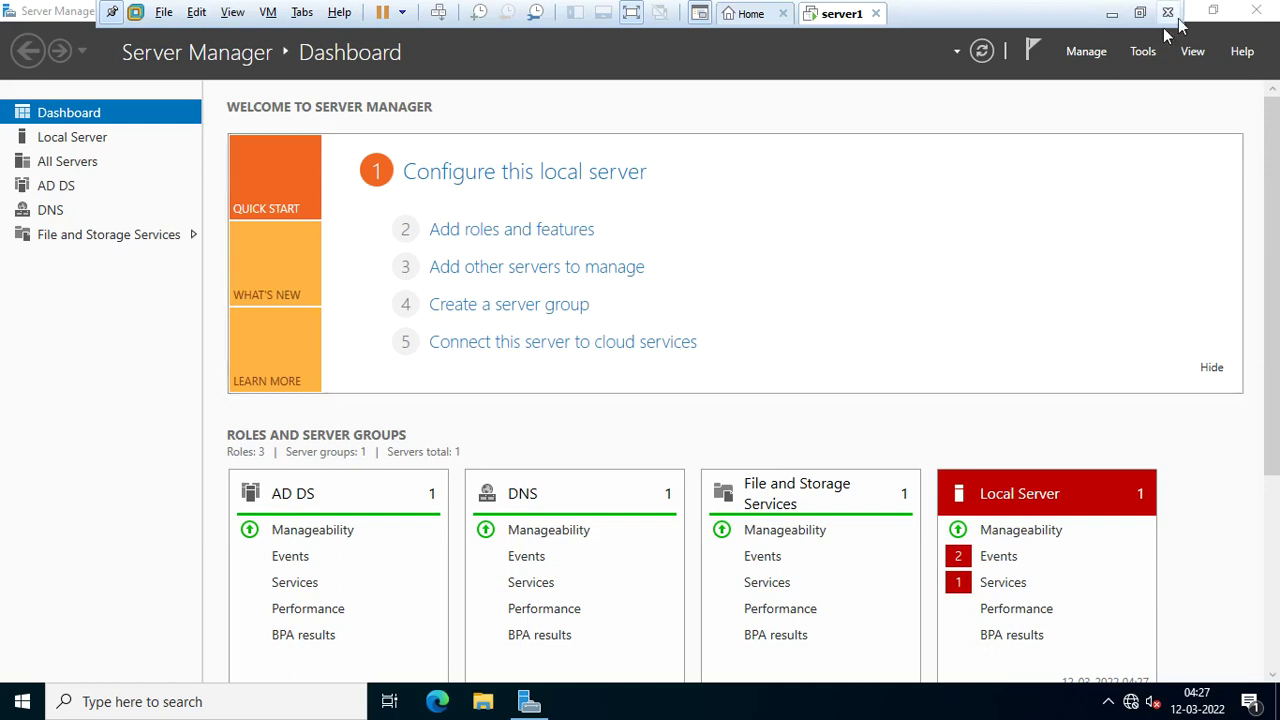
left_click(1257, 11)
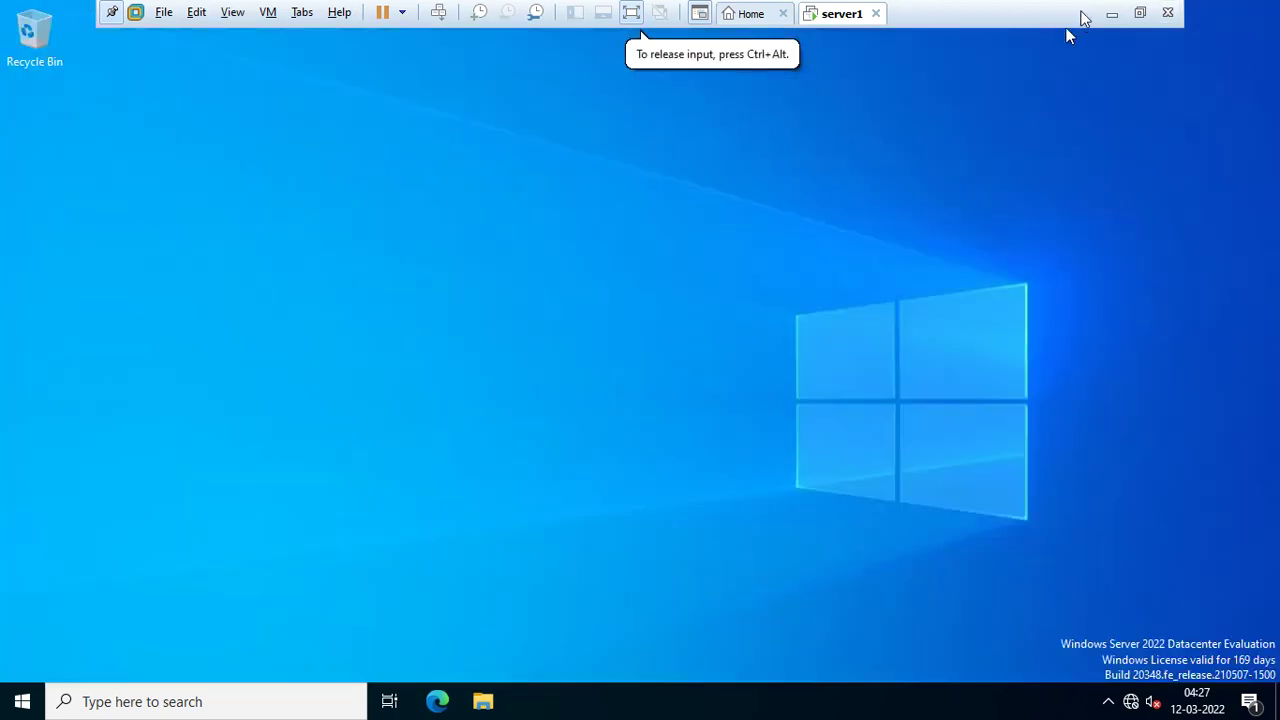